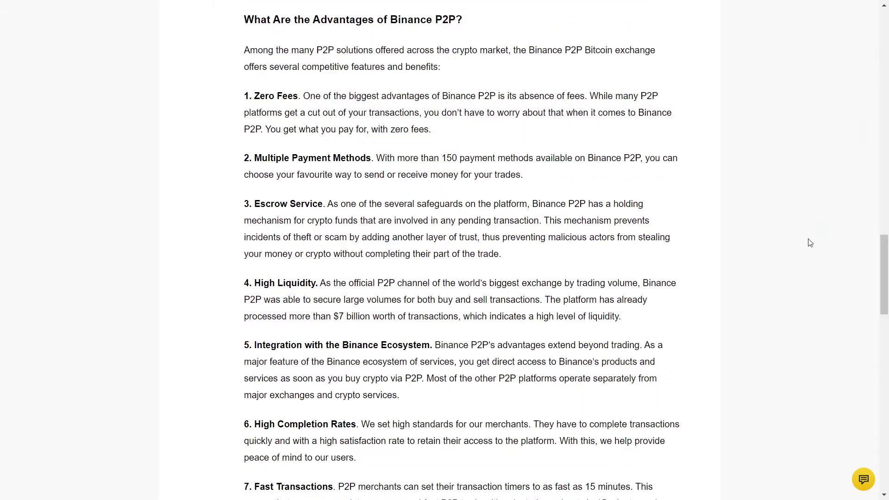
Leave the P2P advantages article for the account's Basic Info settings showing verified identity.
middle_click(809, 243)
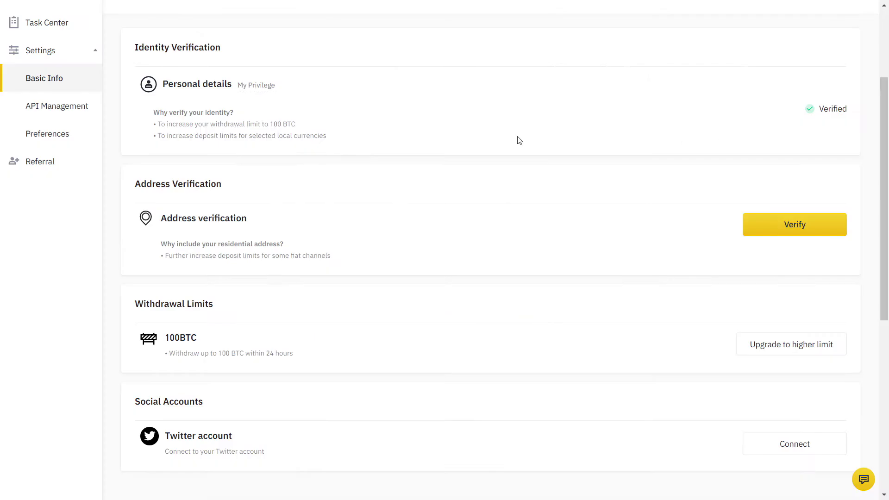
Return to the Binance homepage and reveal the Buy Crypto payment currency list.
drag(131, 51, 253, 52)
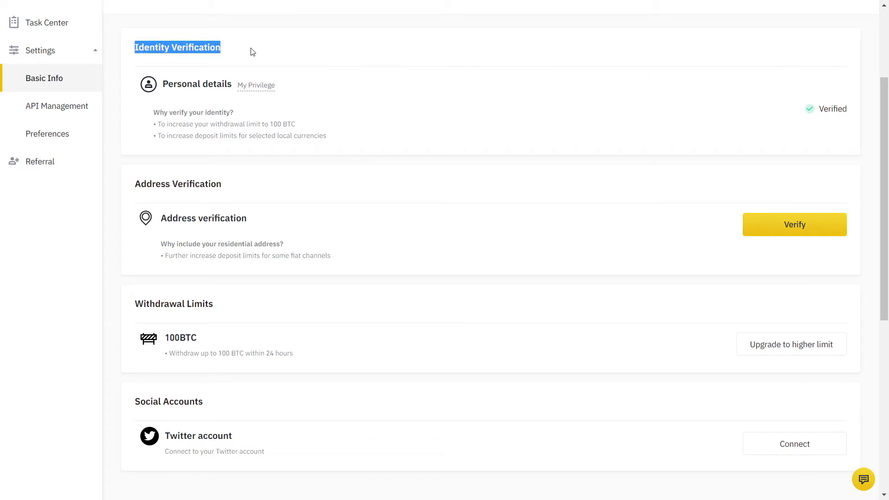
click(253, 53)
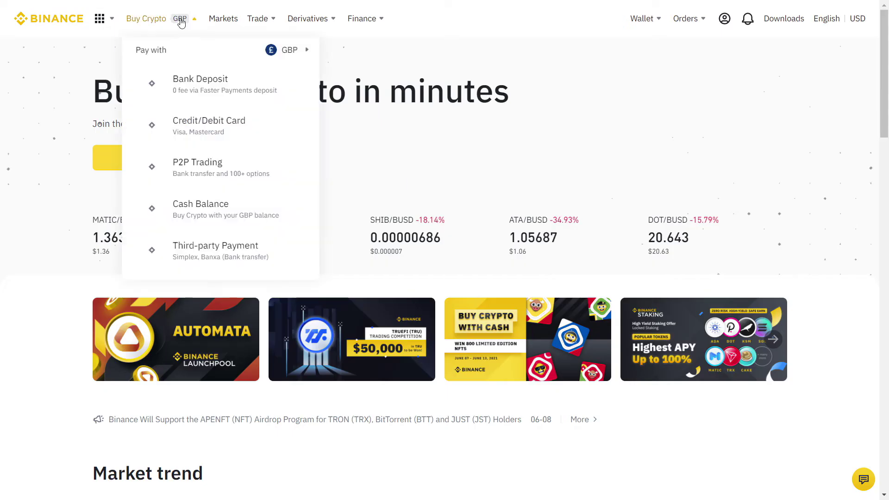
mouse_move(287, 50)
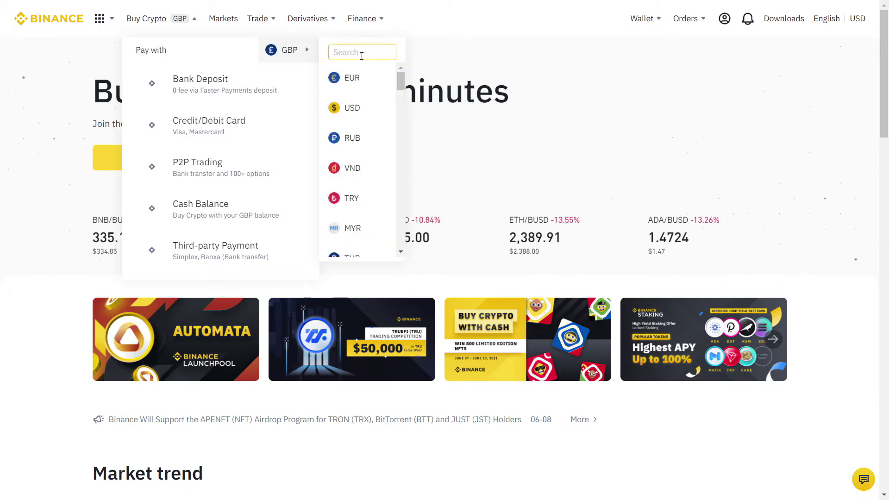
Choose EUR, enter the P2P marketplace and keep PLN as fiat for the BTC sell ads.
click(364, 76)
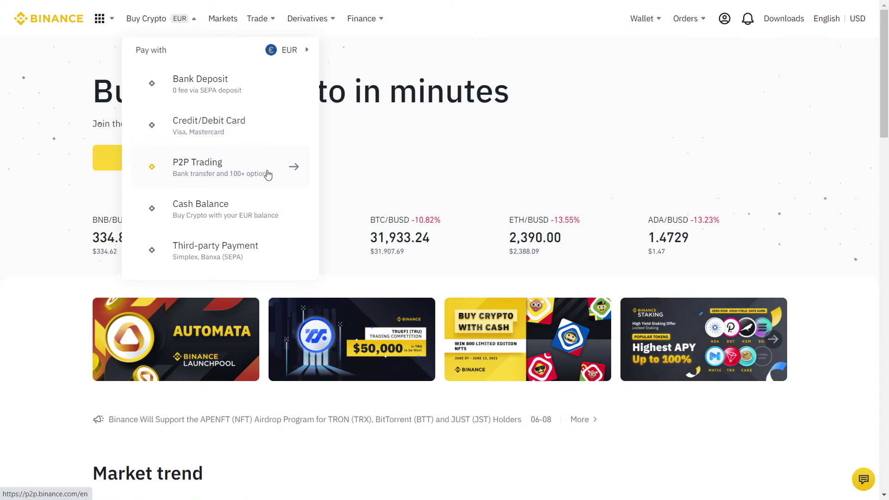
click(267, 174)
click(279, 212)
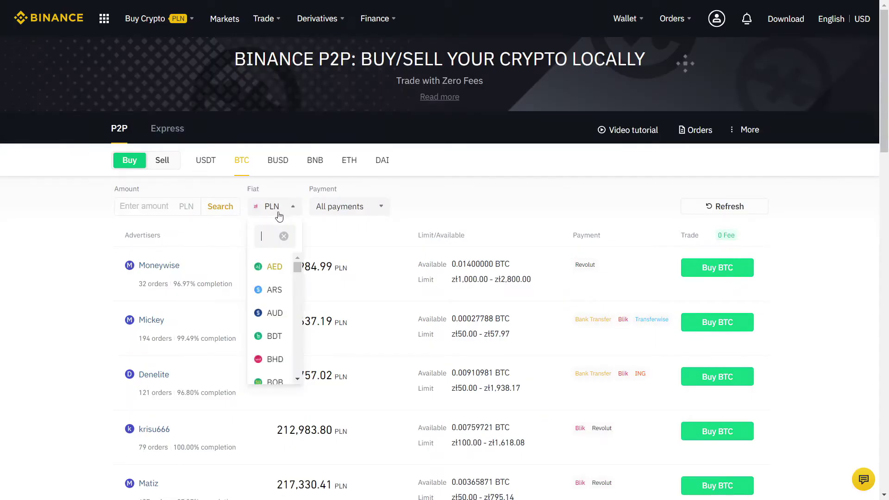
click(272, 211)
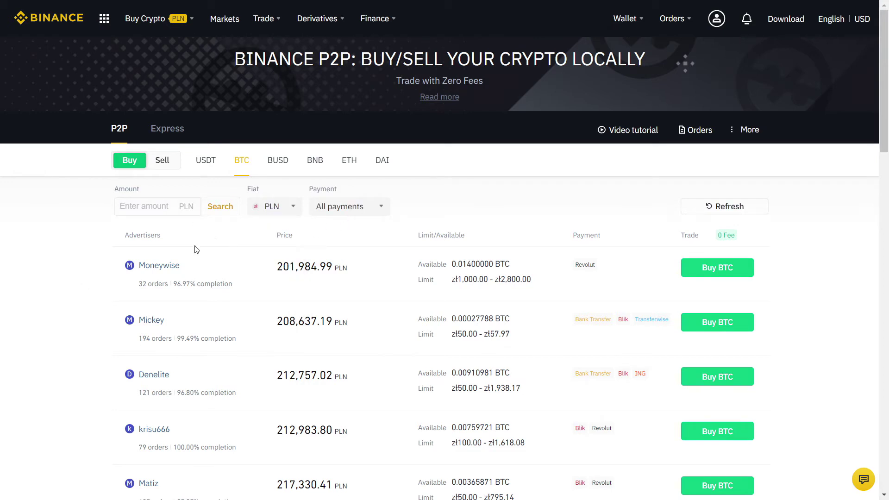
scroll(40, 273, down, 3)
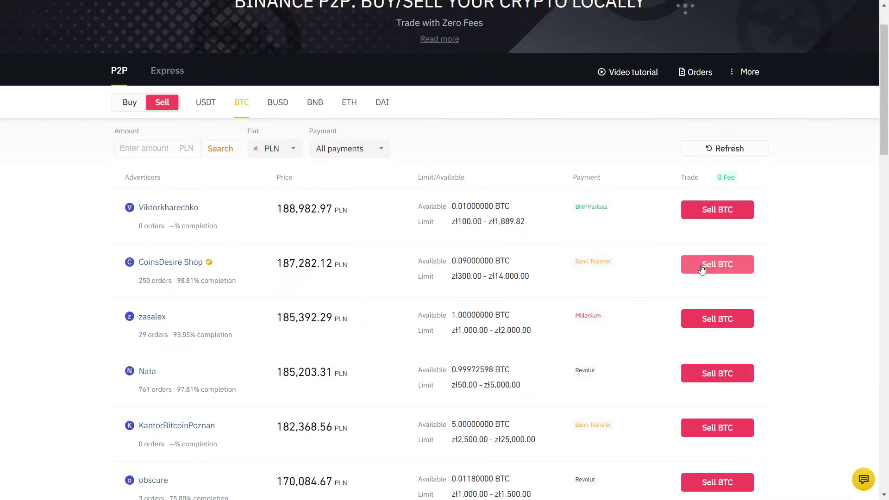
Start selling BTC on the second ad and begin enabling the required SMS authentication.
click(701, 270)
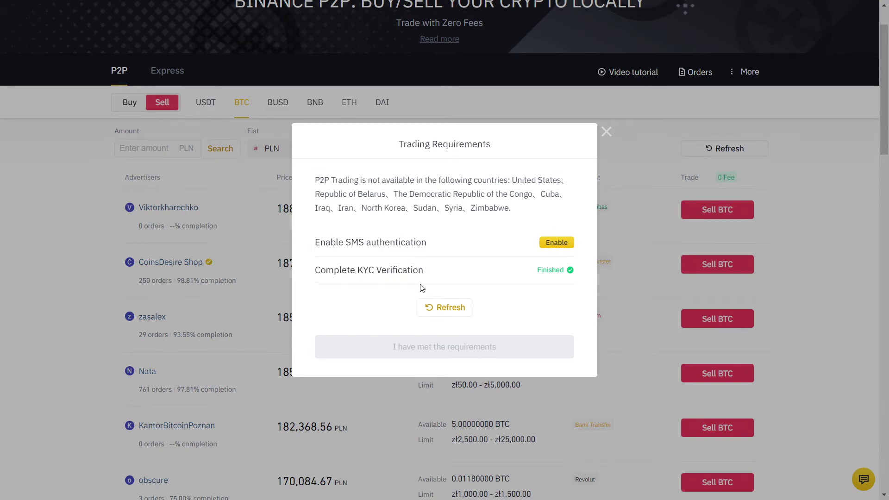
click(557, 243)
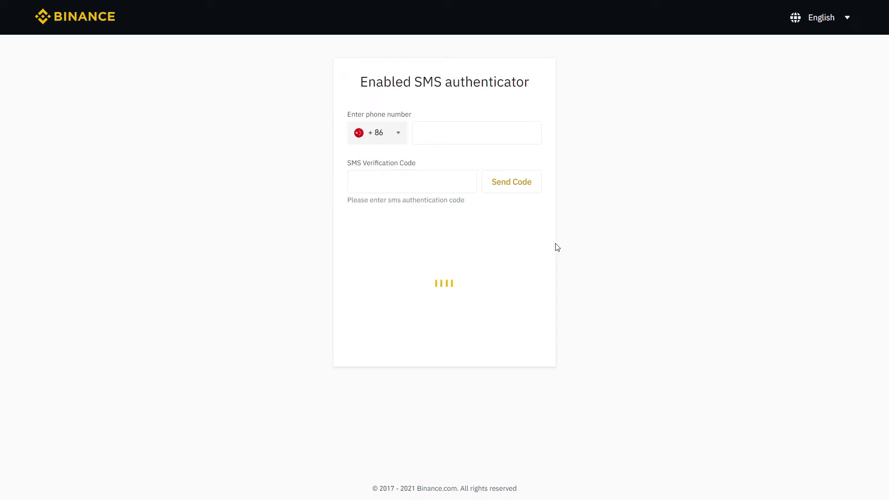
Enter the +380 phone, request SMS and email codes, and submit SMS authentication setup.
click(389, 133)
click(508, 183)
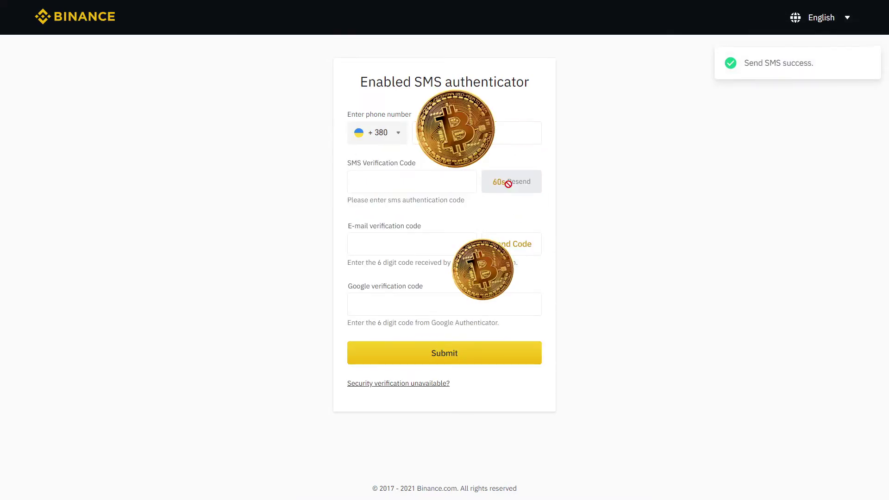
click(520, 244)
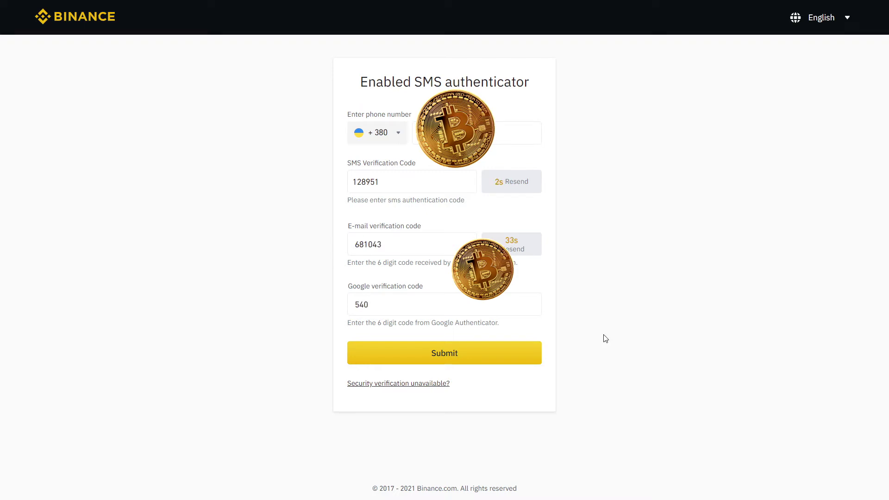
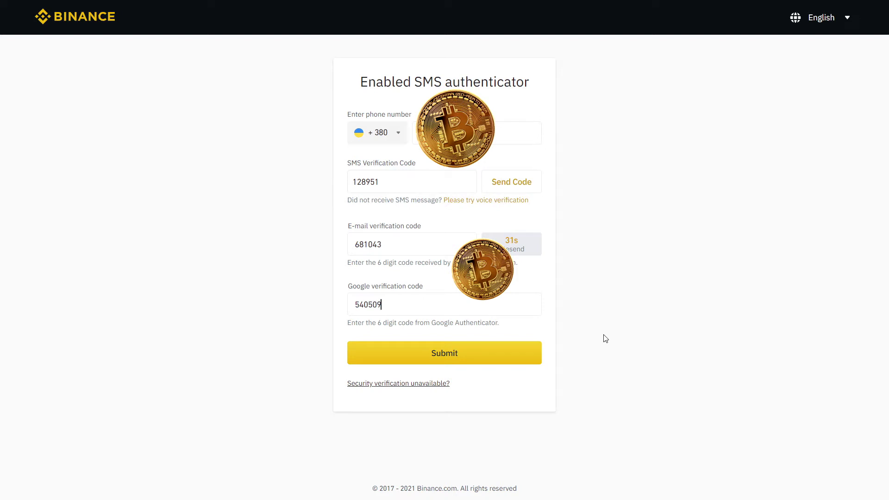
click(512, 356)
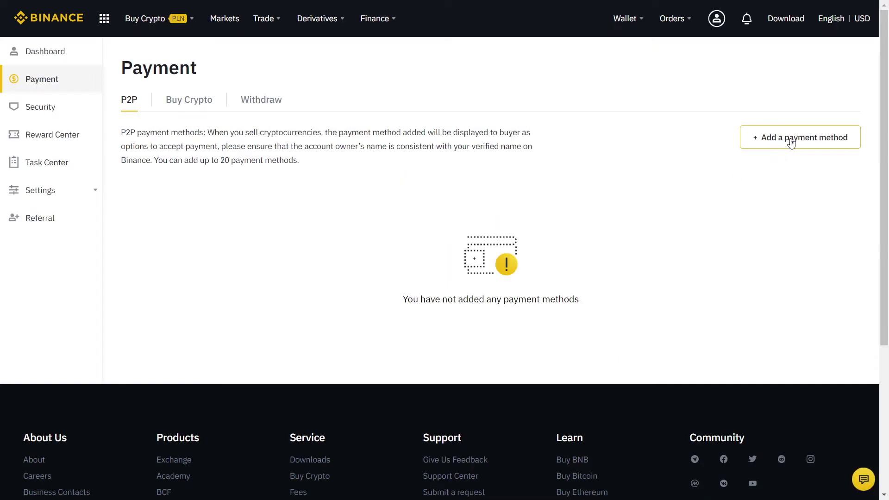
Add a P2P payment method, searching the full catalogue and choosing Millenium.
click(793, 142)
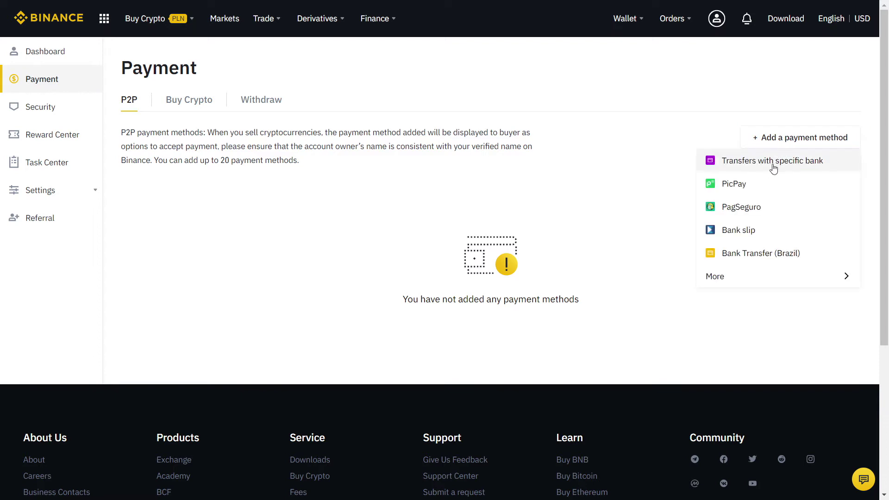
click(764, 279)
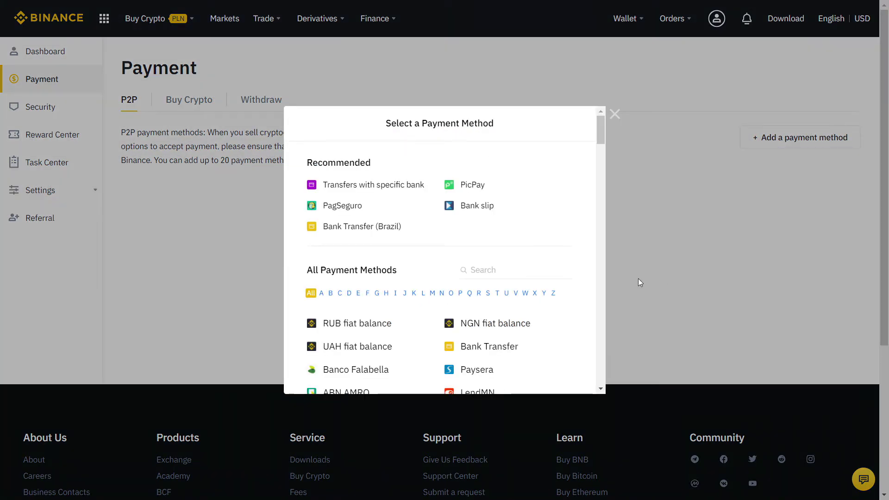
click(489, 270)
text(mill)
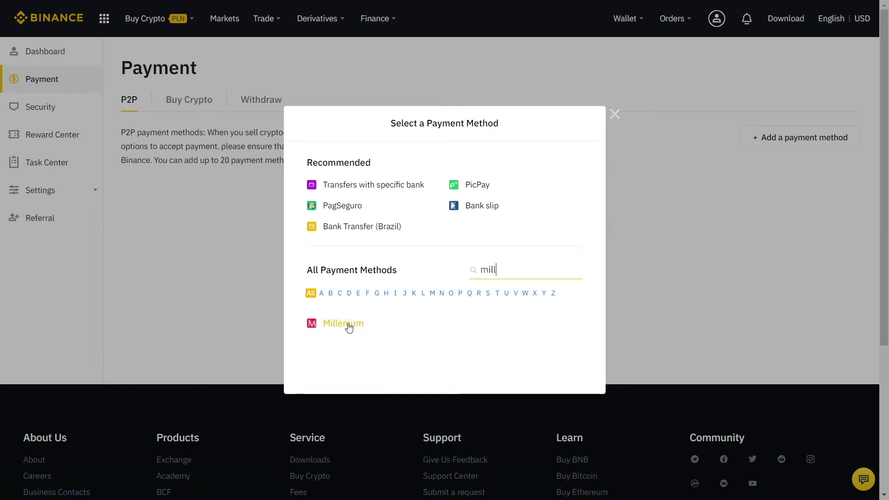
click(348, 328)
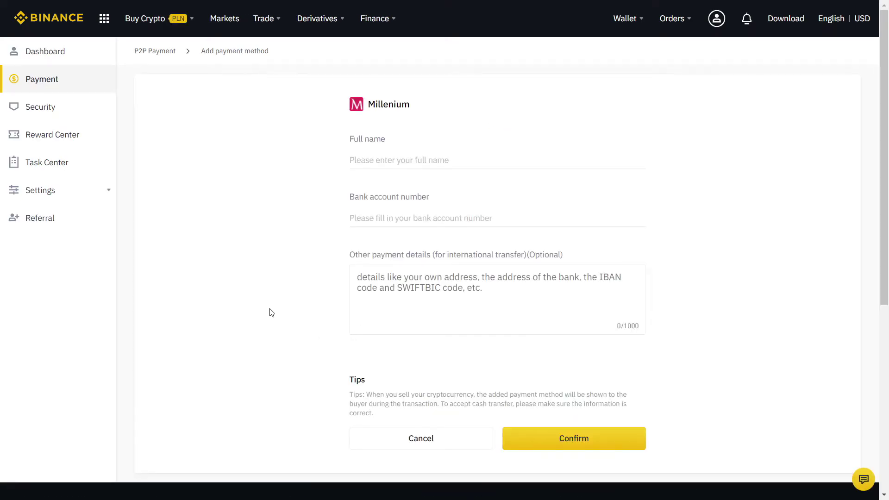
Fill in the Millenium full name and account number, confirm and verify with Google Authenticator.
click(422, 155)
click(609, 439)
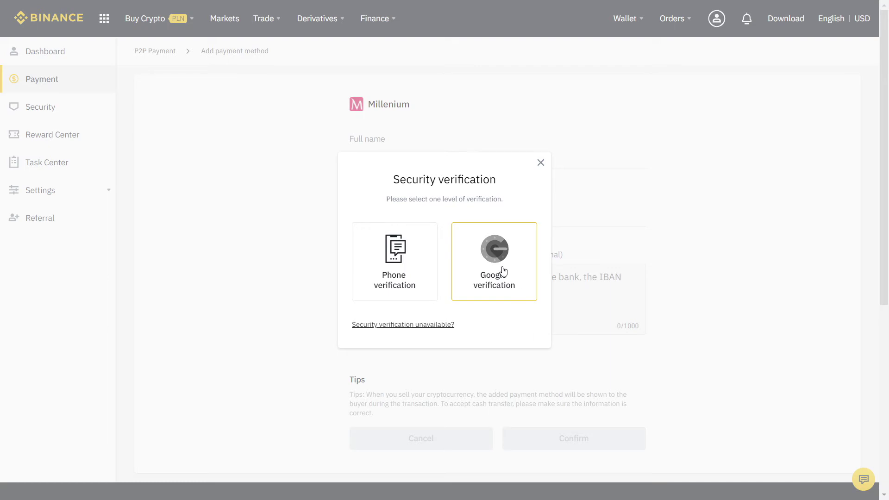
click(503, 271)
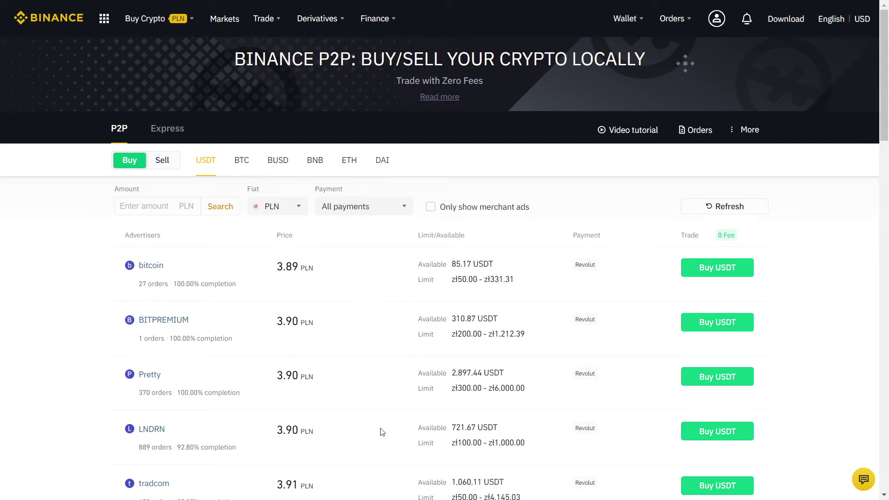
scroll(36, 278, down, 3)
scroll(37, 271, down, 3)
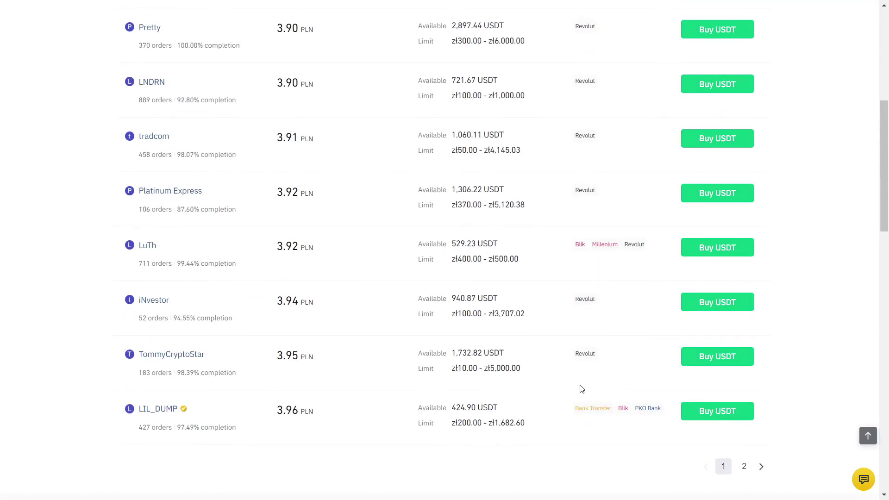
scroll(56, 249, up, 6)
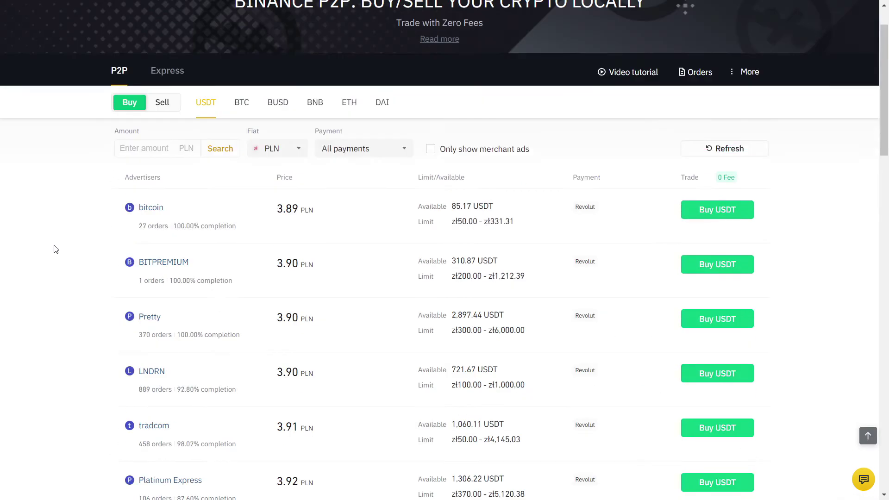
Switch the P2P marketplace from buying to selling USDT for PLN and browse the ads.
click(164, 164)
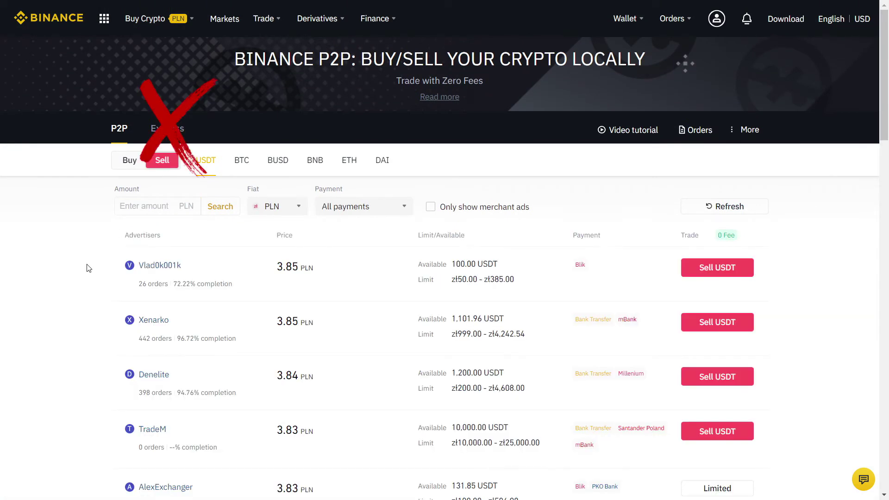
scroll(72, 265, down, 1)
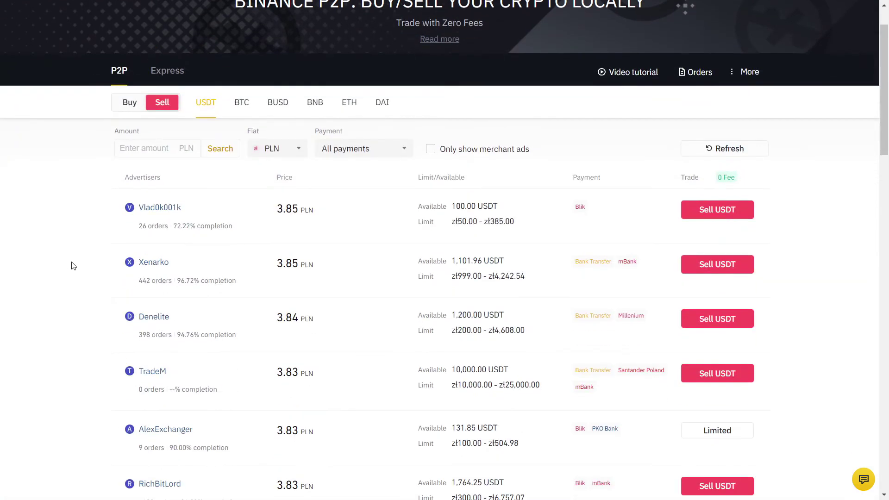
scroll(72, 266, down, 1)
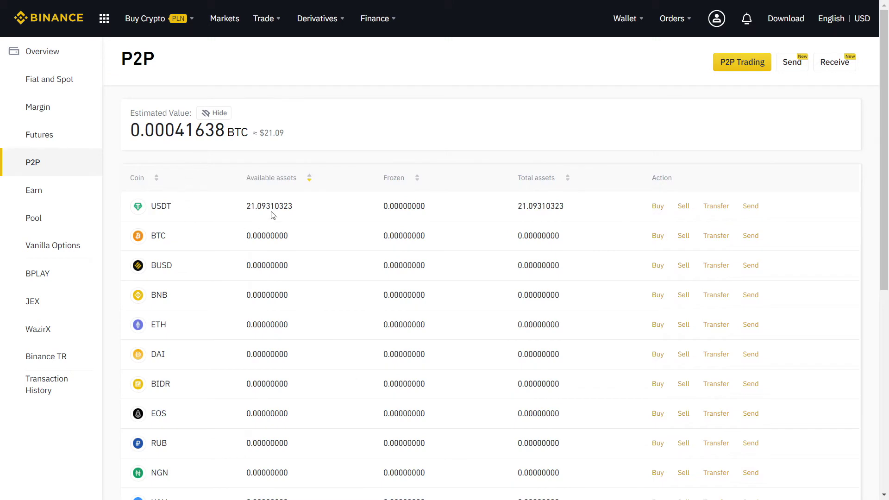
Transfer the maximum 21.09310323 USDT from the P2P wallet to the Spot Wallet.
click(718, 208)
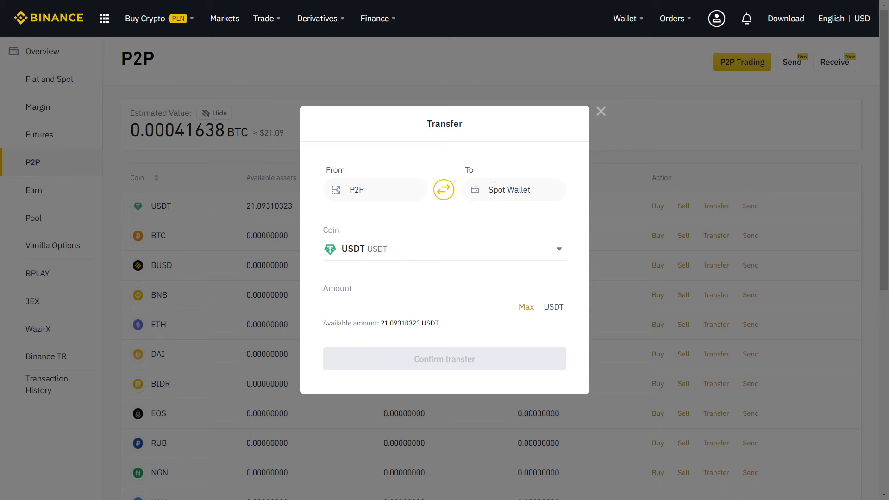
click(526, 307)
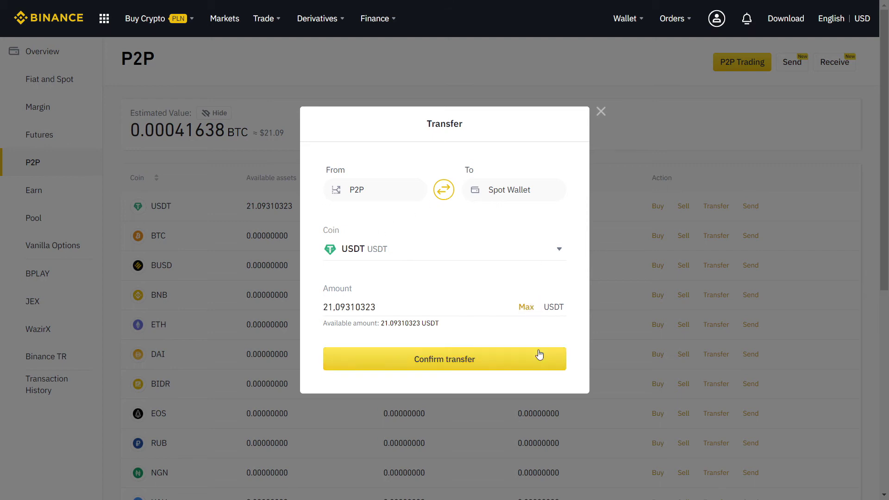
click(506, 366)
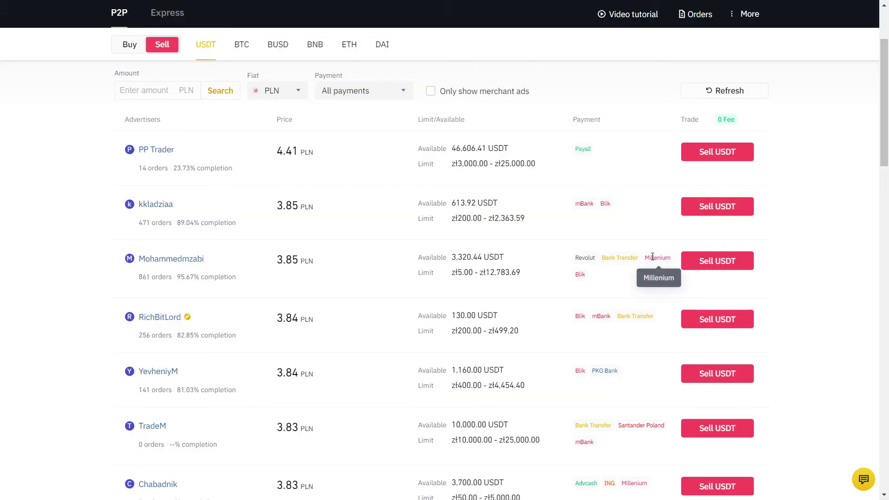
Sell 612.21 USDT for 2,357.00 PLN on the 3.85 PLN offer via Millenium.
click(717, 272)
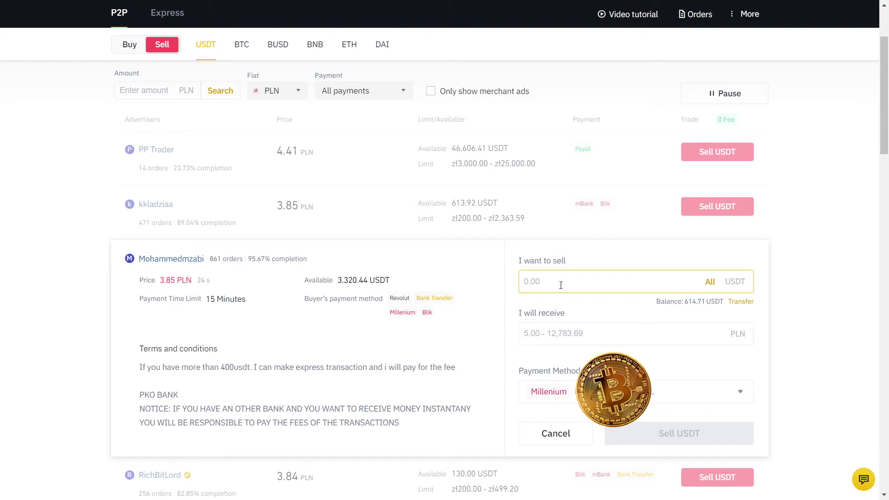
text(612.21)
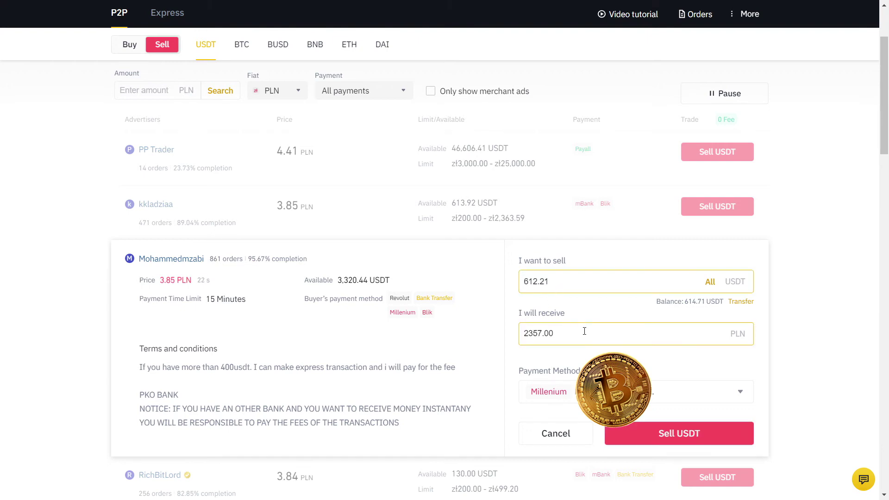
click(577, 330)
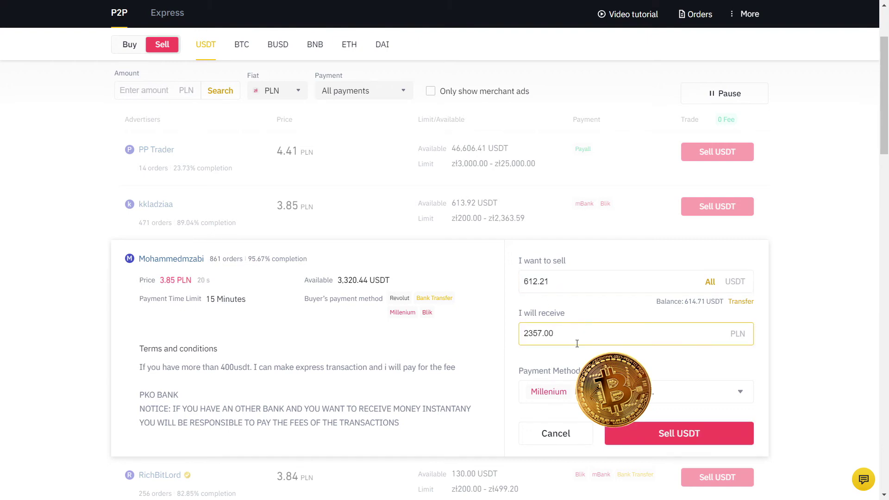
click(719, 438)
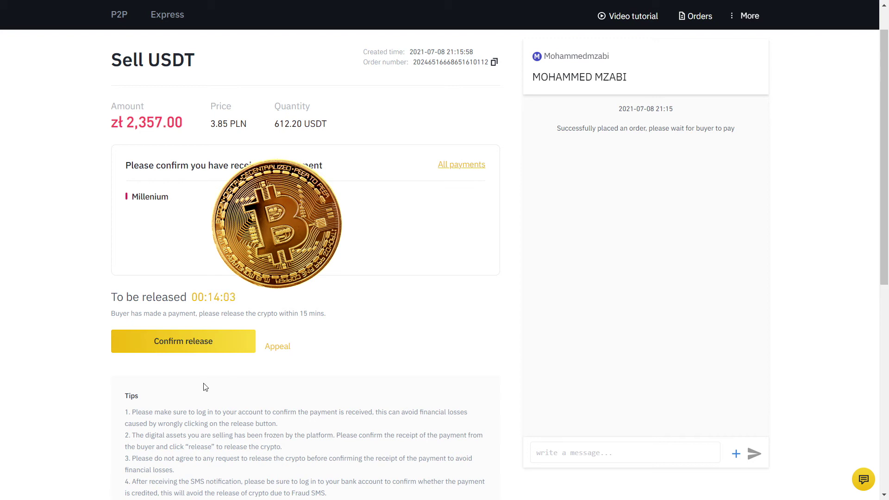
Confirm payment received and release the 612.20 USDT, proceeding to the authenticator code.
click(141, 346)
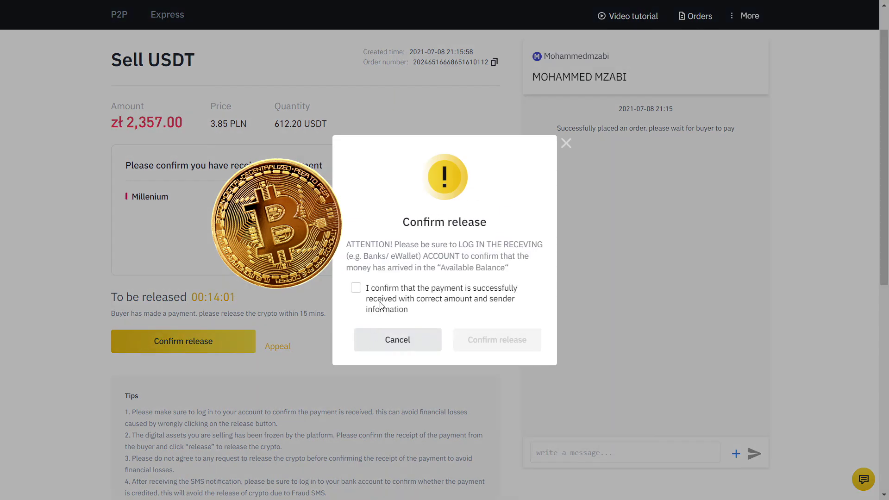
click(357, 288)
click(505, 340)
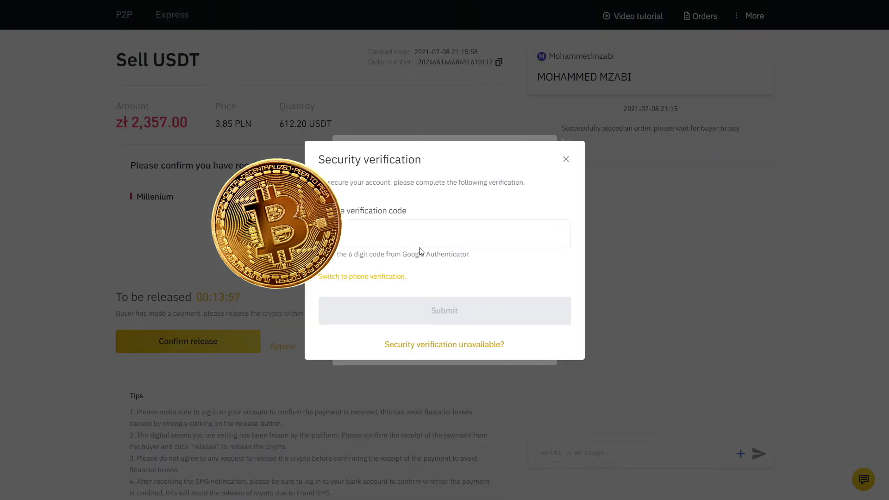
click(408, 234)
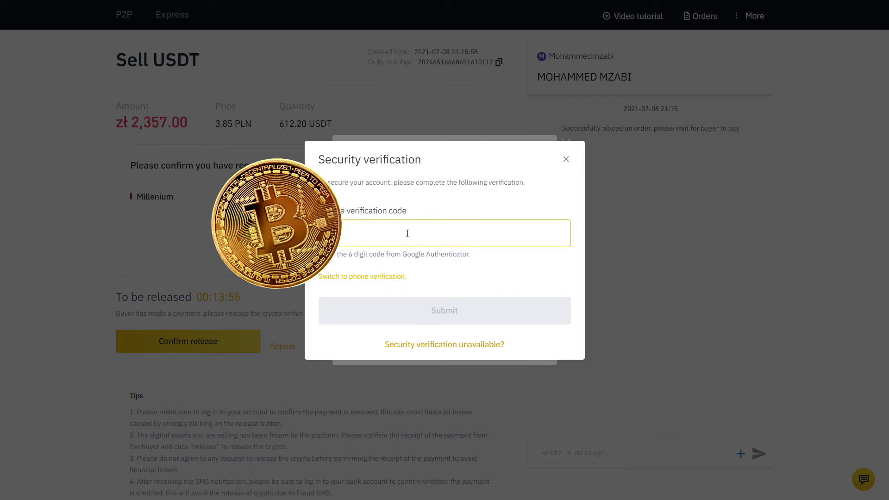
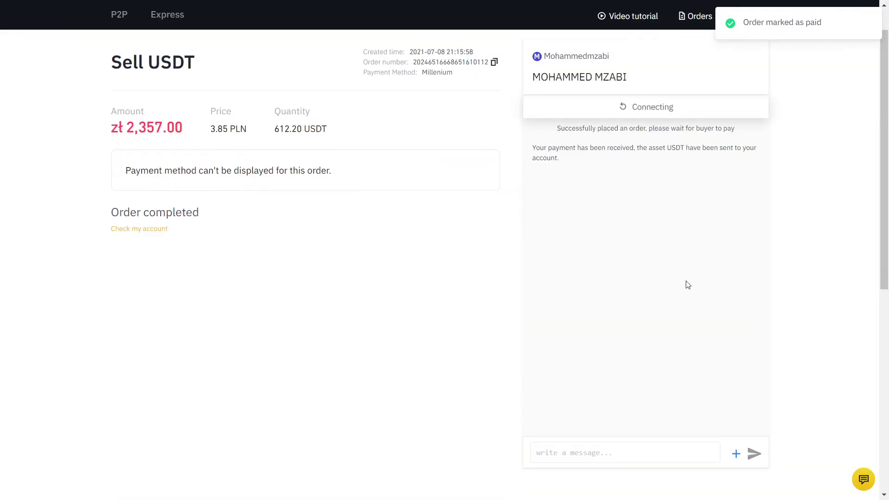
scroll(233, 310, up, 1)
Review All Orders, then view the P2P wallet holding 2.51928862 USDT.
click(691, 59)
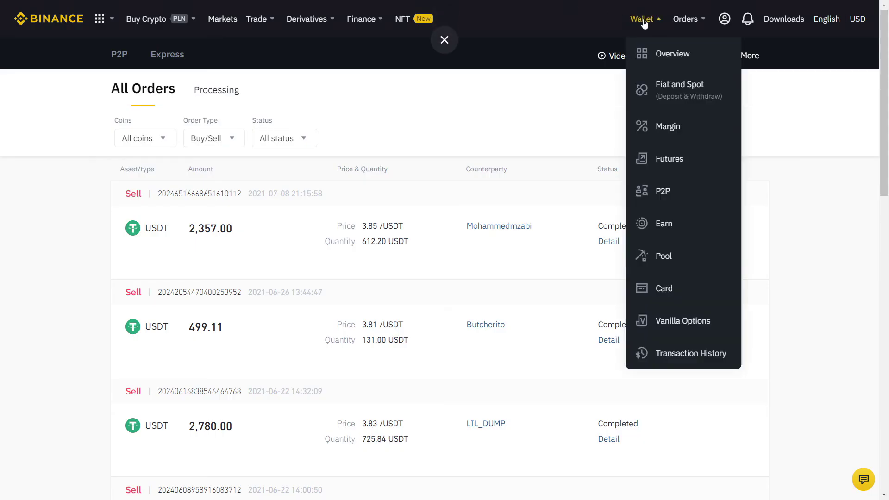
click(672, 194)
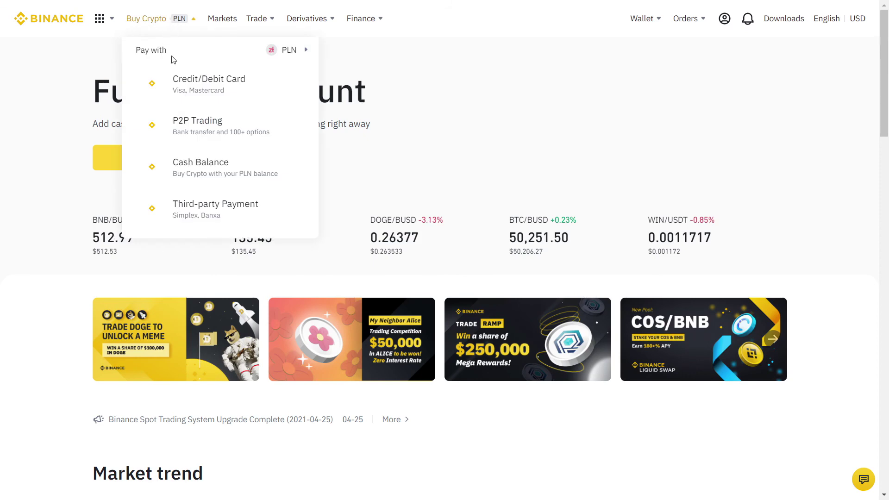
Enter the P2P Trading marketplace and switch the offer list to BTC.
click(199, 127)
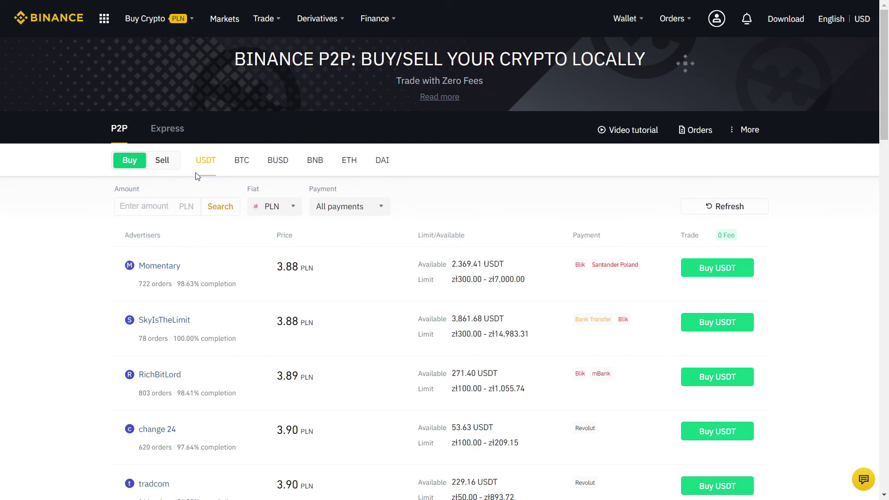
click(241, 163)
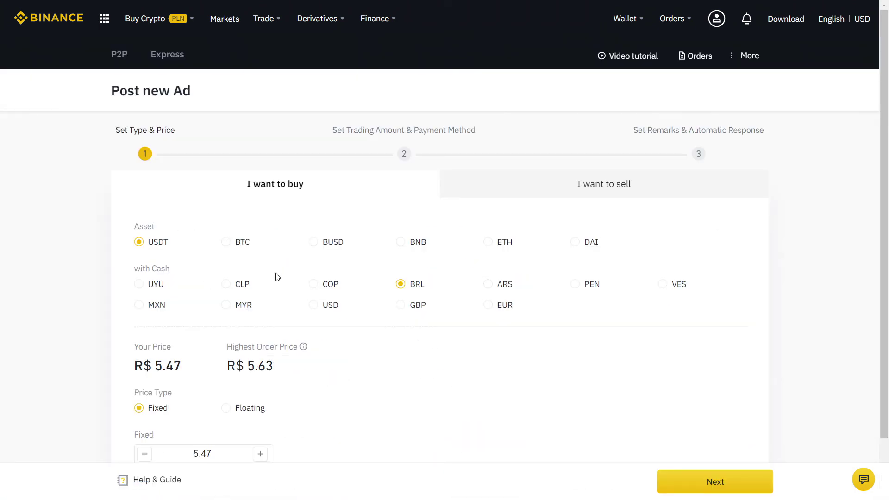
Make the new ad sell BTC for BRL at a floating price.
click(541, 185)
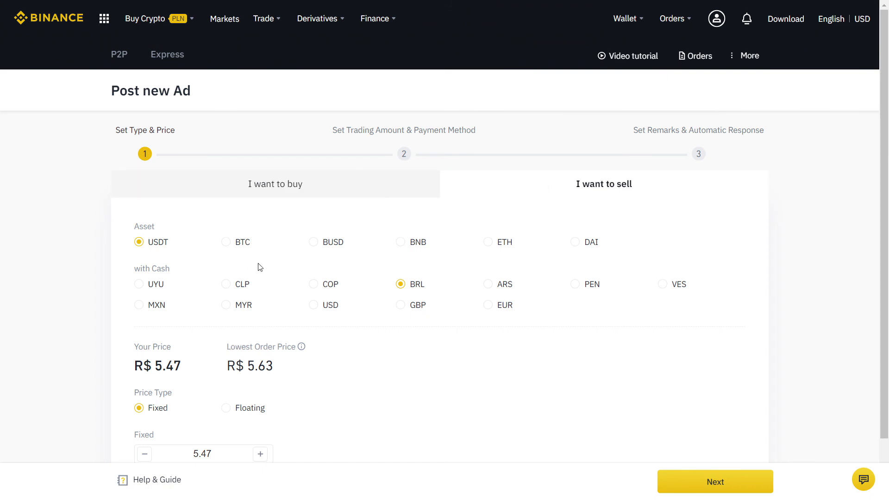
click(226, 243)
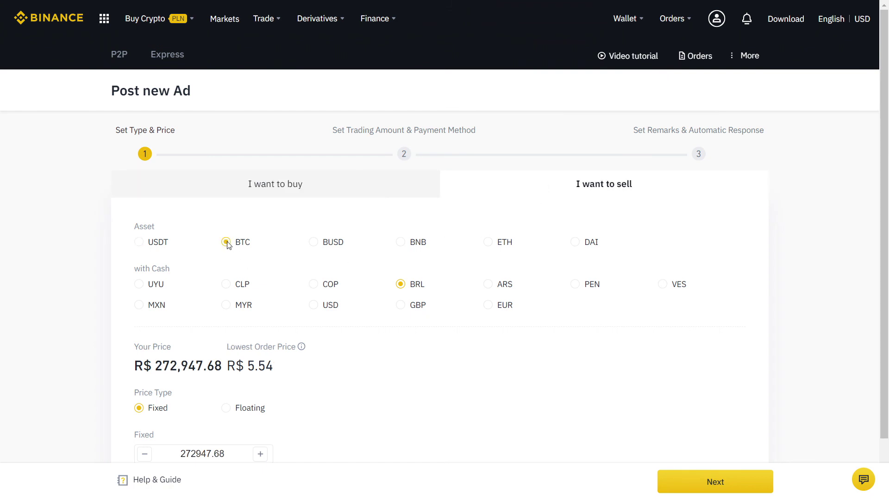
scroll(226, 244, down, 2)
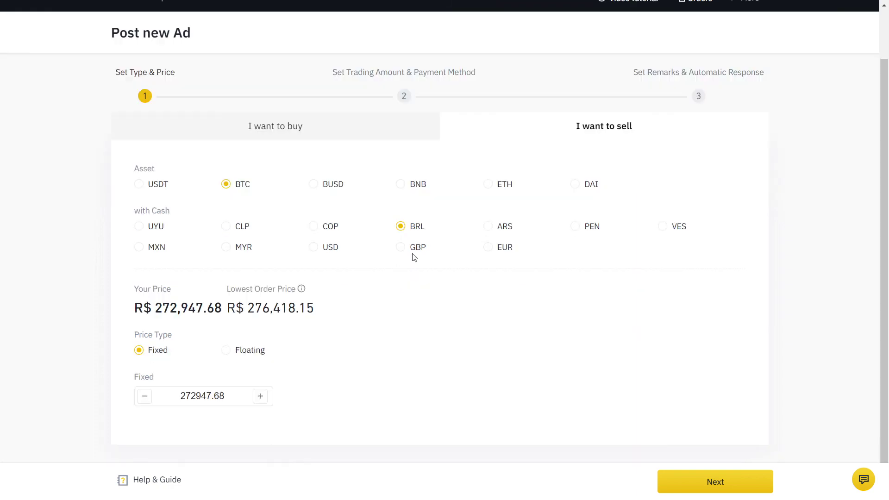
click(226, 354)
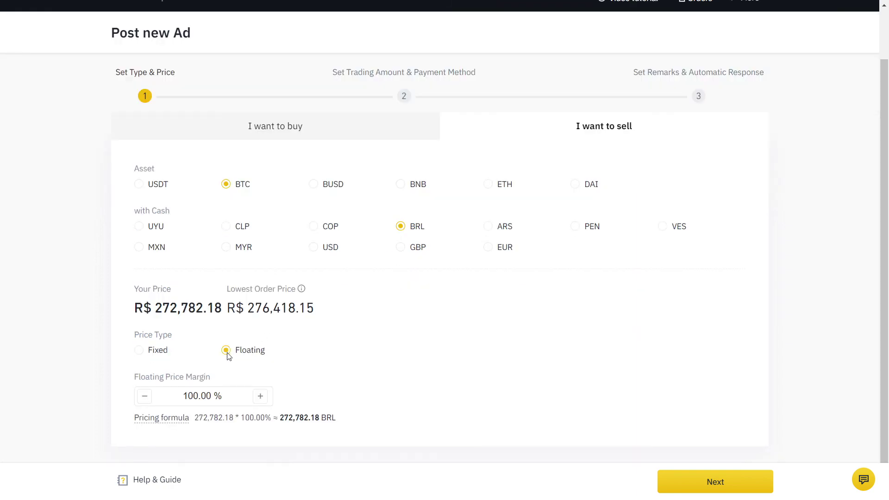
scroll(36, 354, down, 1)
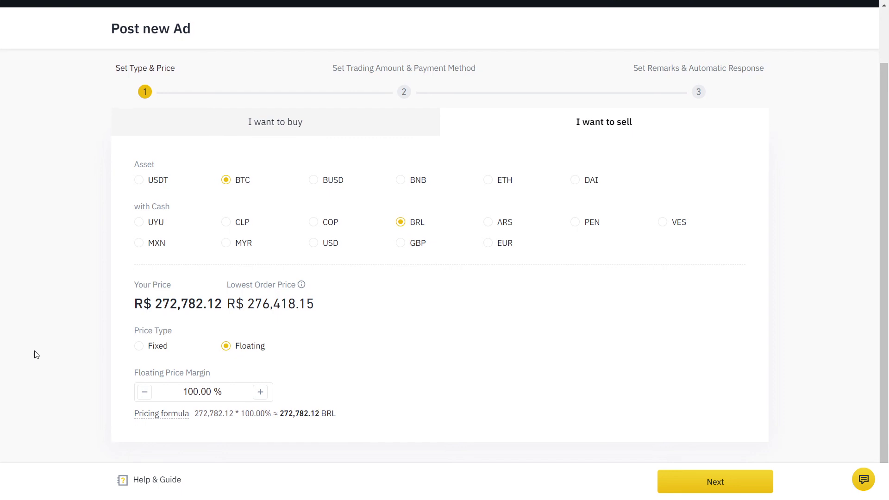
scroll(36, 354, up, 1)
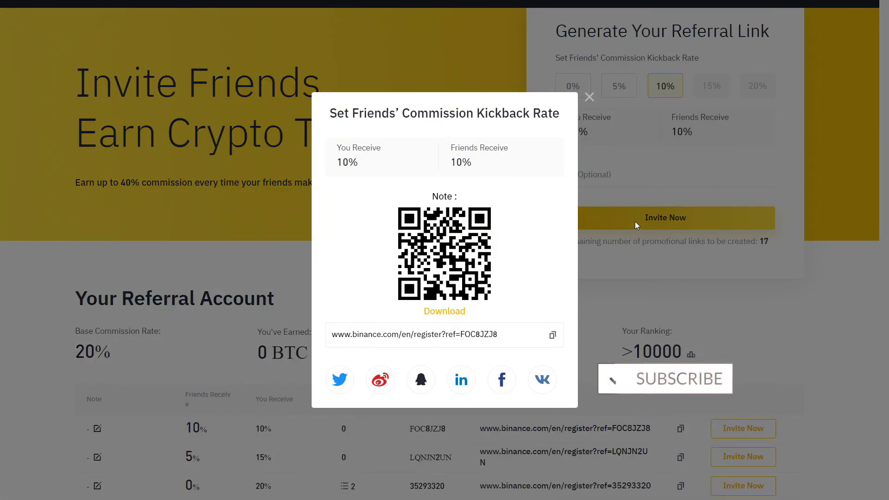
click(552, 335)
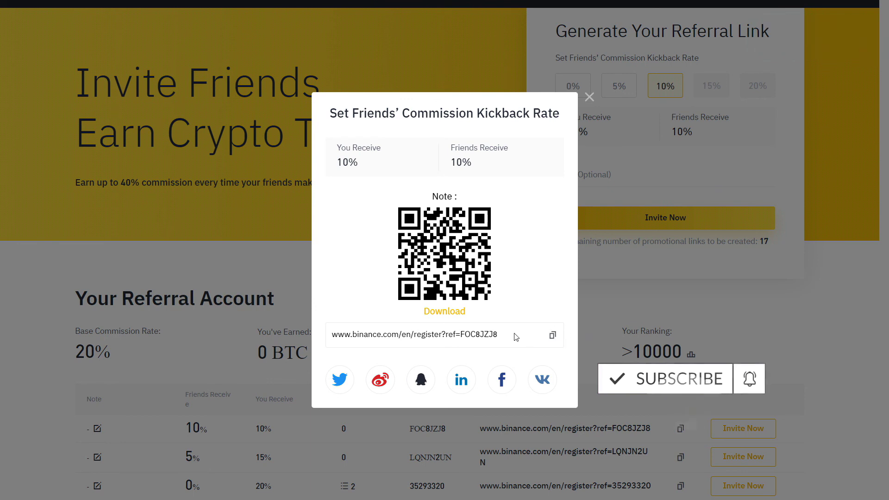
drag(511, 334, 332, 336)
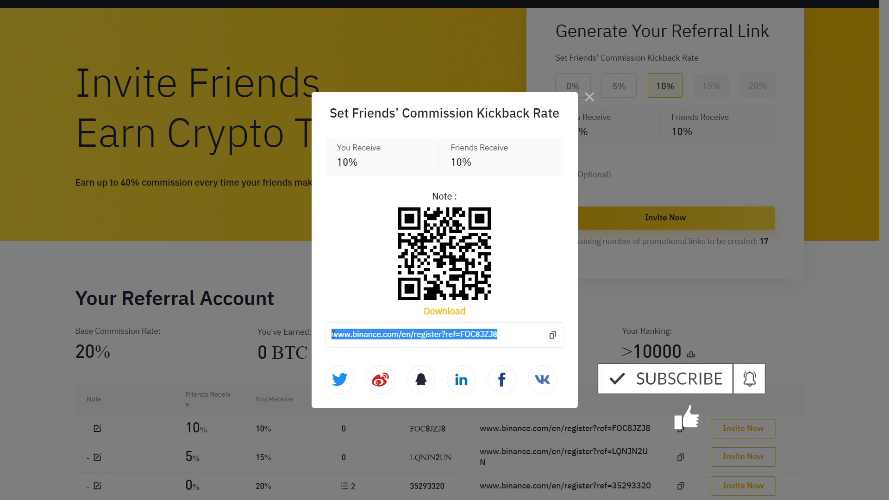